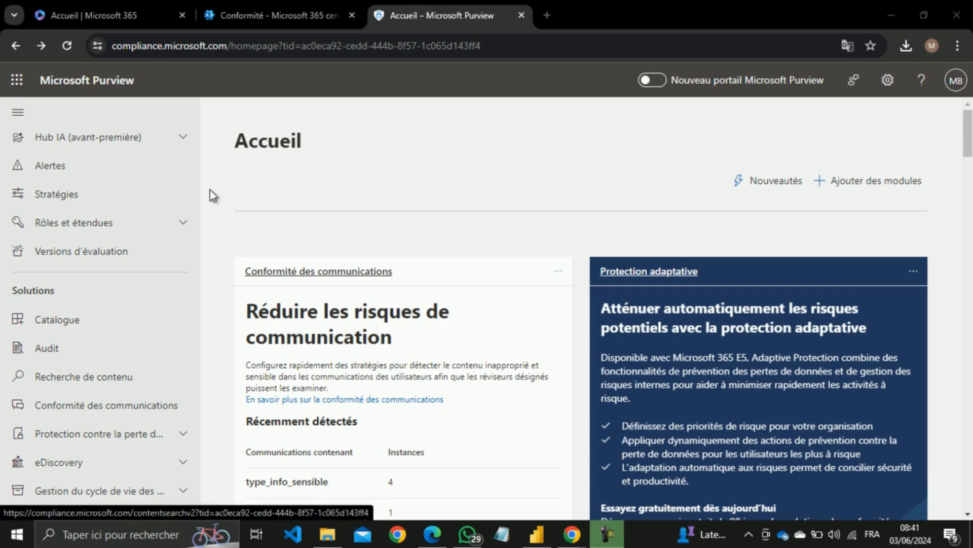
- Open the saved Messages Teams search in Recherche de contenu and review its summary
{"action": "left_click_drag", "start_coordinate": [206, 208], "coordinate": [205, 216]}
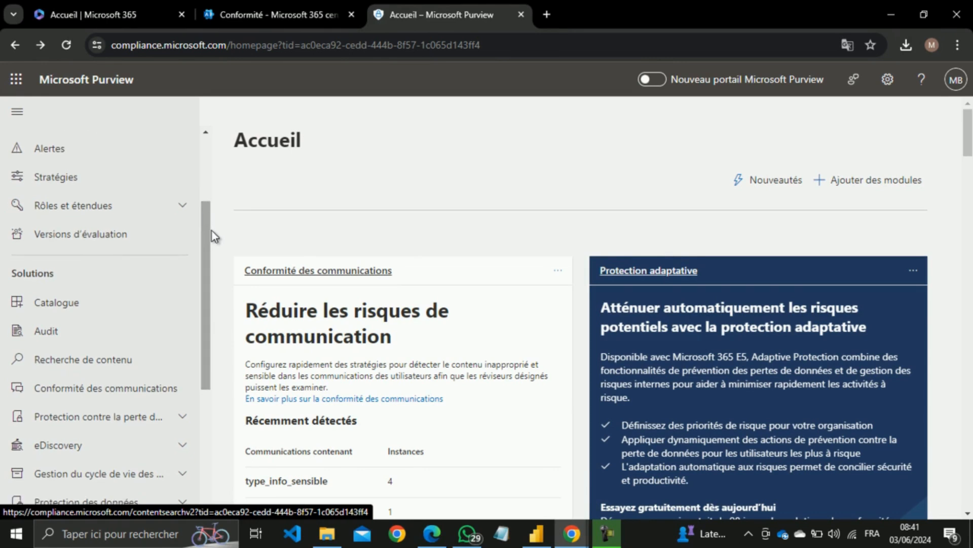
{"action": "left_click", "coordinate": [77, 361]}
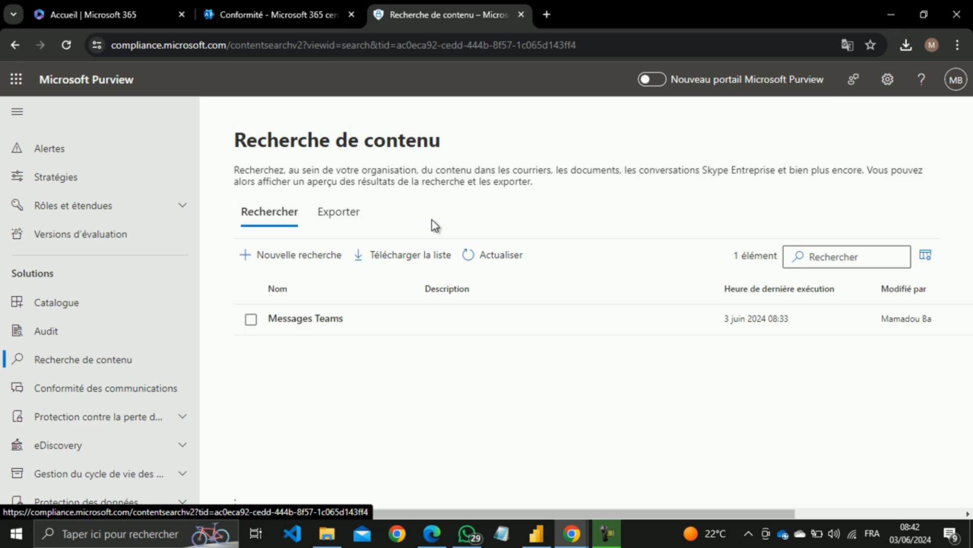
{"action": "left_click", "coordinate": [313, 318]}
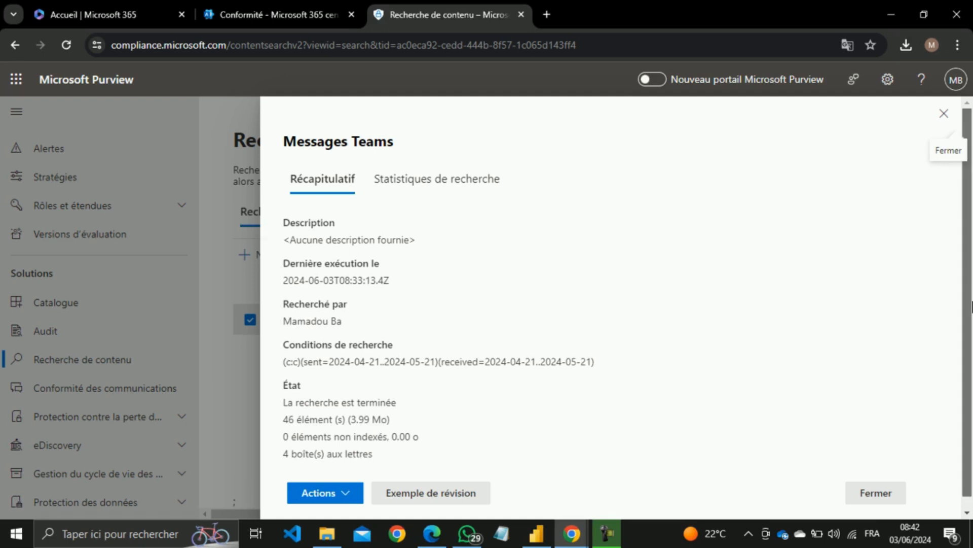
{"action": "scroll", "coordinate": [925, 291], "scroll_direction": "down", "scroll_amount": 1}
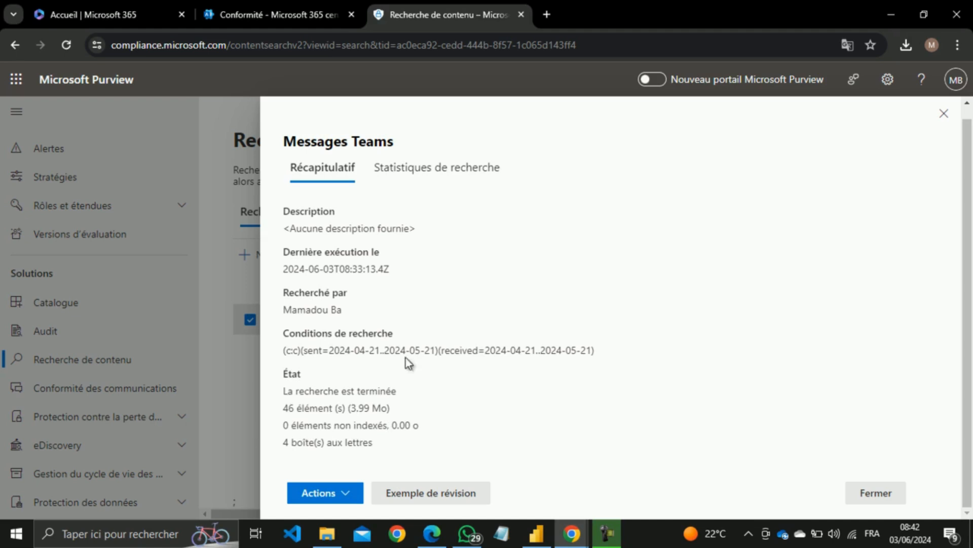
- Download the top locations report from the Messages Teams search statistics, view it in Excel and close it
{"action": "left_click", "coordinate": [436, 175]}
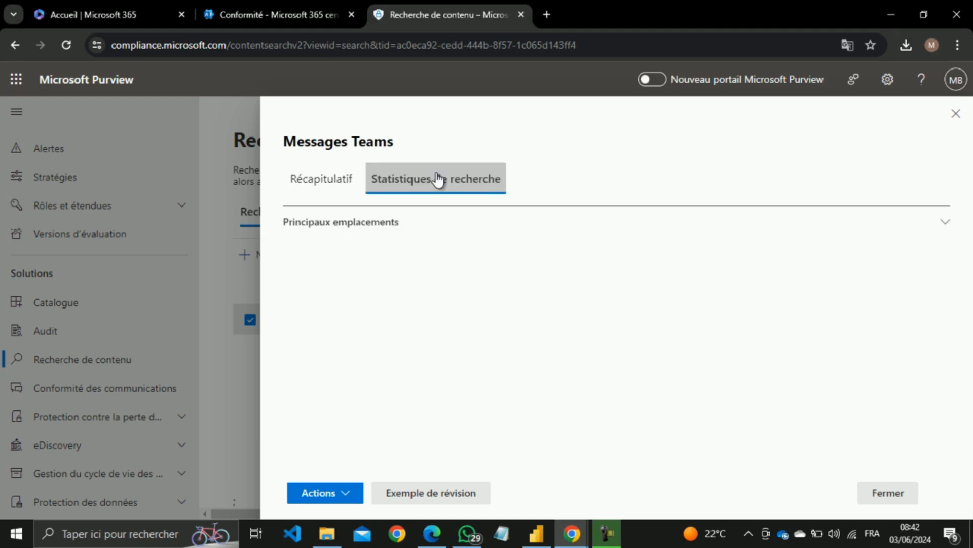
{"action": "left_click", "coordinate": [394, 226]}
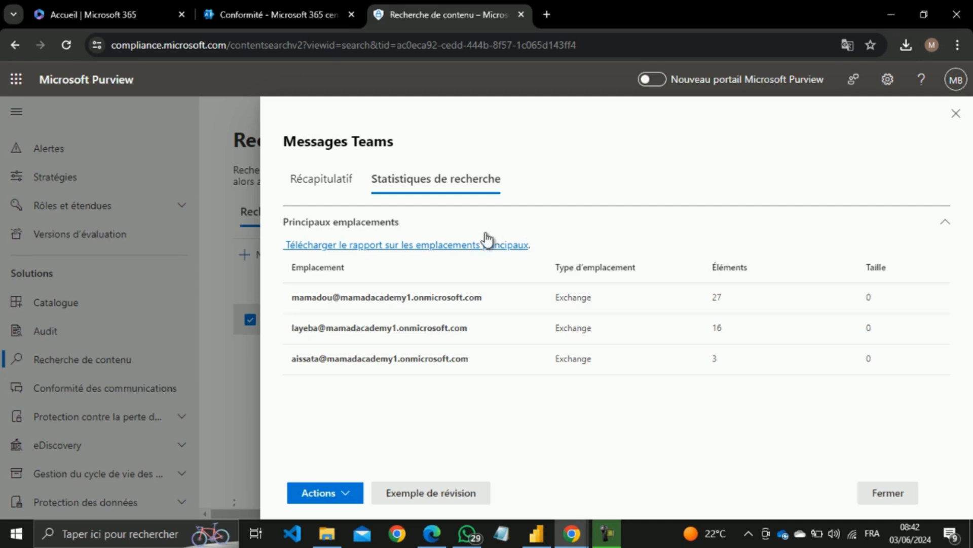
{"action": "left_click", "coordinate": [414, 248]}
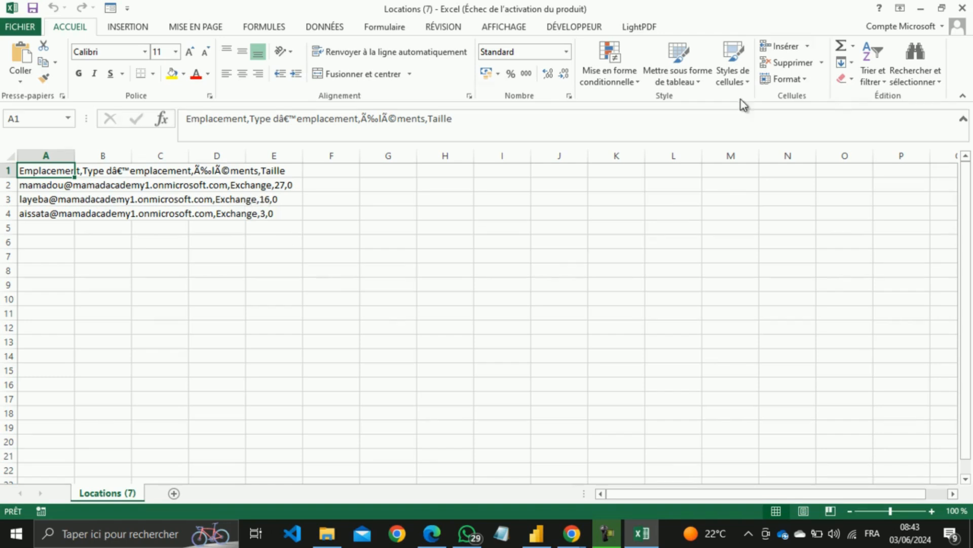
{"action": "left_click", "coordinate": [970, 6]}
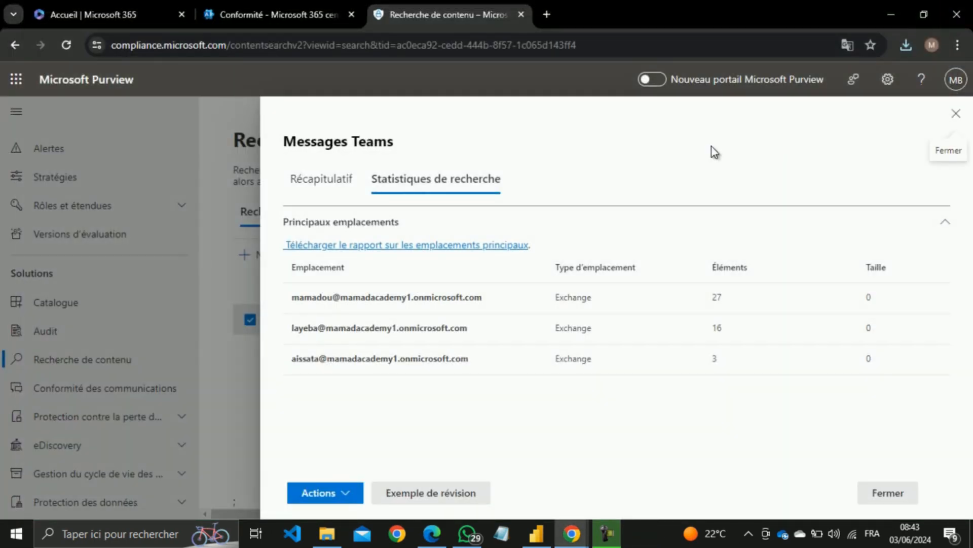
- Start an export of the Messages Teams results, limiting the output to items that are unrecognized, encrypted or unindexed for other reasons
{"action": "left_click", "coordinate": [344, 497]}
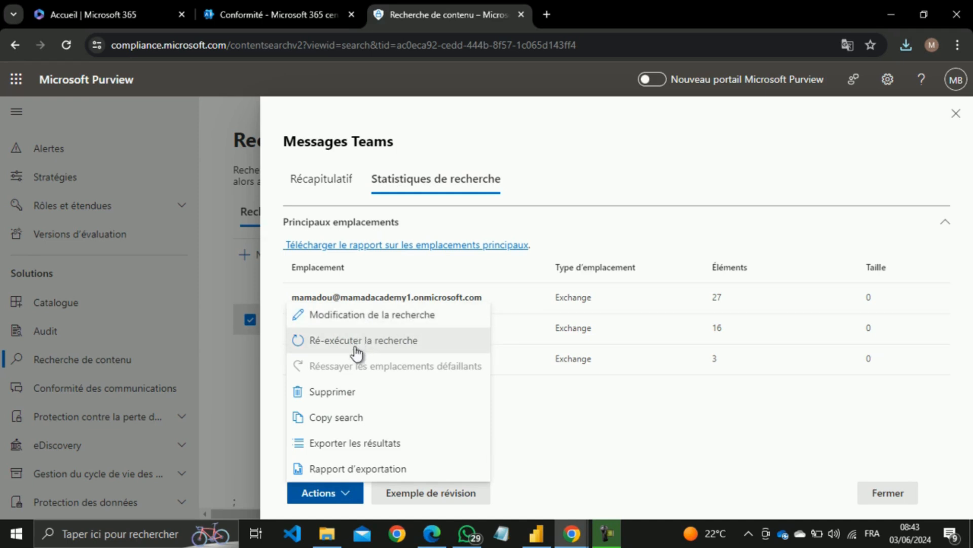
{"action": "left_click", "coordinate": [360, 446]}
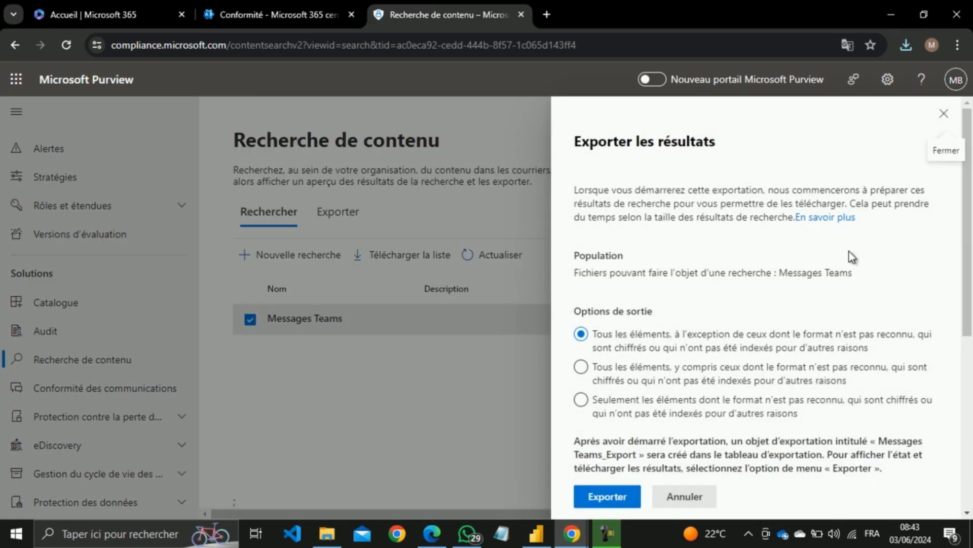
{"action": "mouse_move", "coordinate": [972, 232]}
{"action": "left_mouse_down"}
{"action": "mouse_move", "coordinate": [972, 249]}
{"action": "mouse_move", "coordinate": [972, 216]}
{"action": "left_mouse_up"}
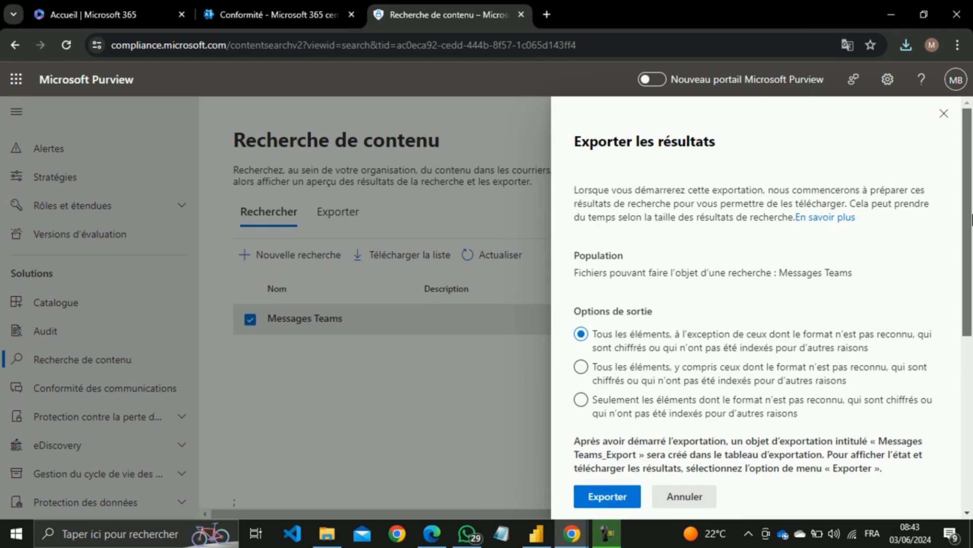
{"action": "scroll", "coordinate": [972, 220], "scroll_direction": "down", "scroll_amount": 1}
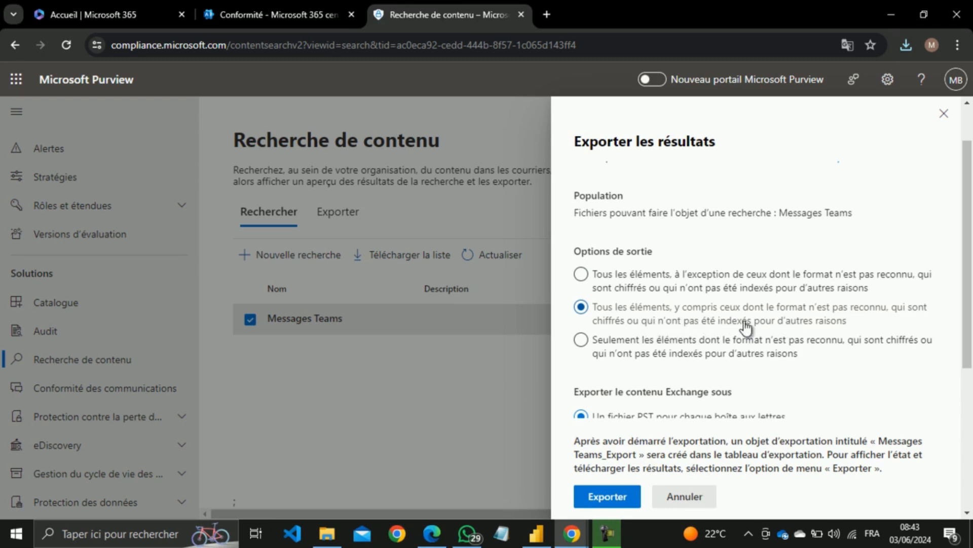
{"action": "scroll", "coordinate": [971, 288], "scroll_direction": "down", "scroll_amount": 2}
{"action": "left_click", "coordinate": [674, 259]}
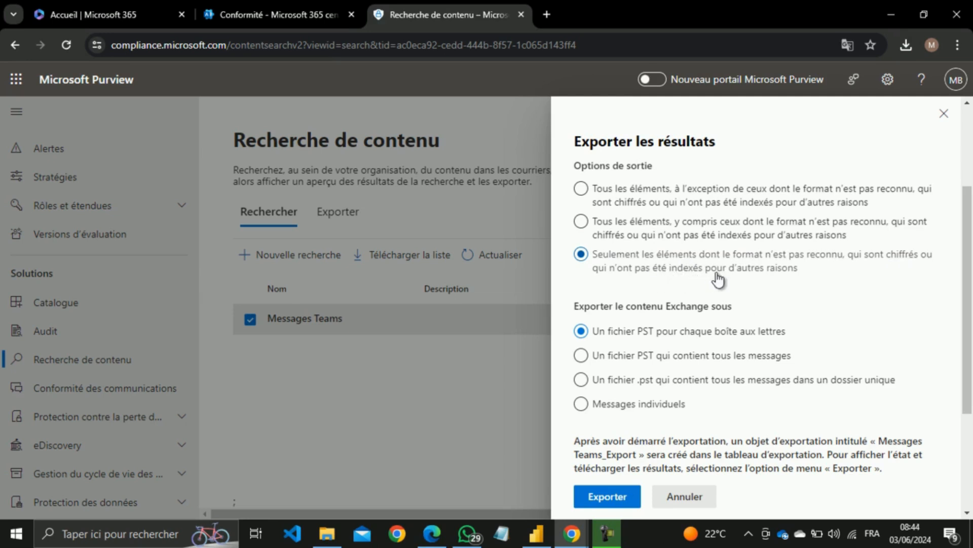
- Try the Exchange content formats, ending with individual messages, and toggle the compressed folder option on and off
{"action": "left_click_drag", "start_coordinate": [971, 307], "coordinate": [972, 327]}
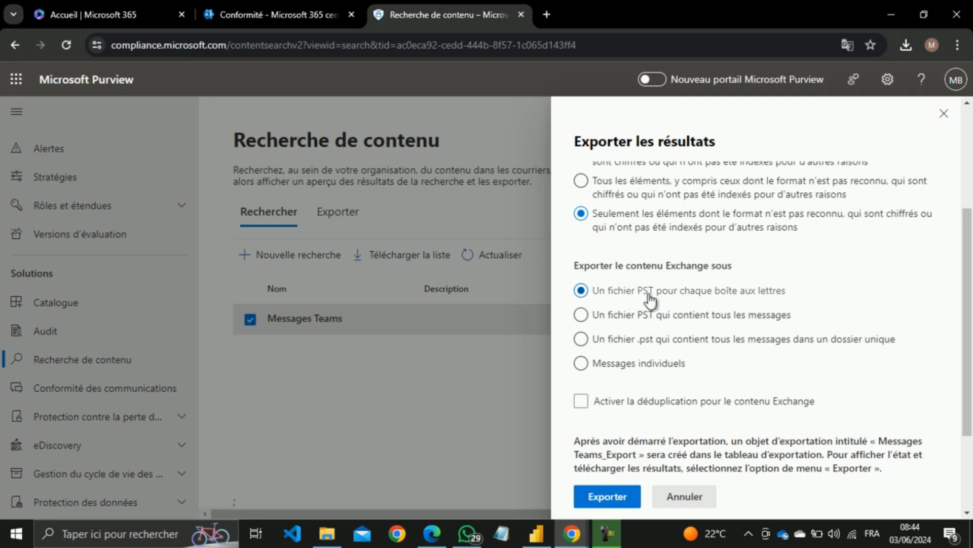
{"action": "left_click", "coordinate": [617, 320]}
{"action": "left_click", "coordinate": [582, 316]}
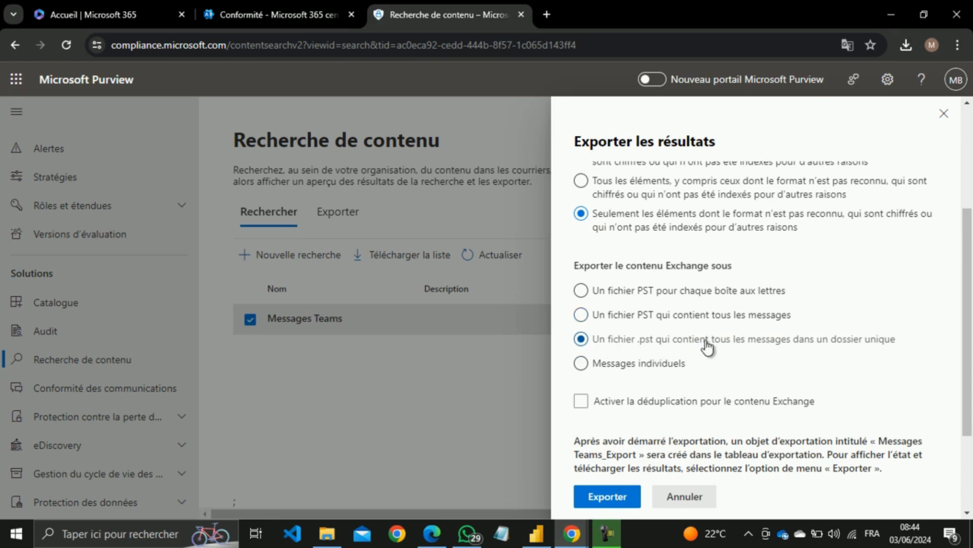
{"action": "scroll", "coordinate": [962, 350], "scroll_direction": "down", "scroll_amount": 1}
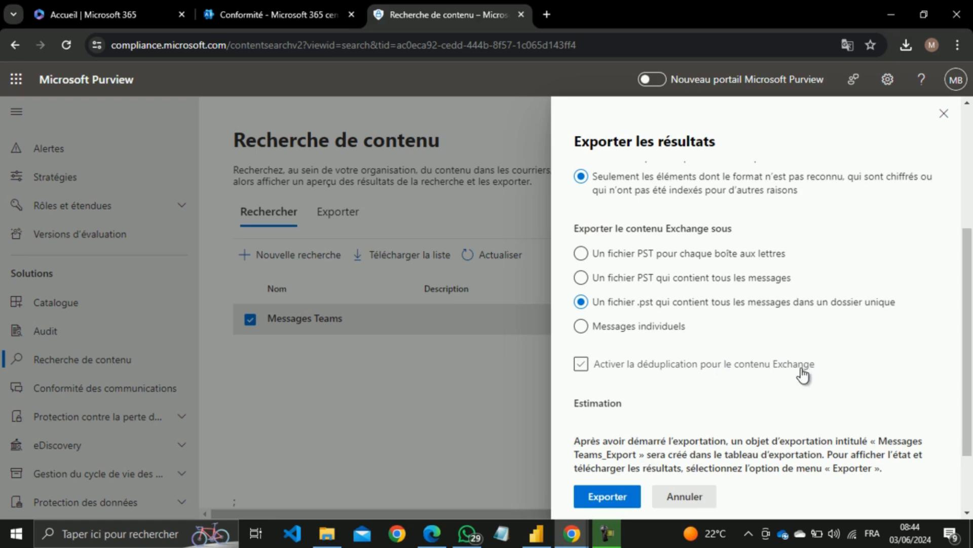
{"action": "left_click", "coordinate": [581, 326]}
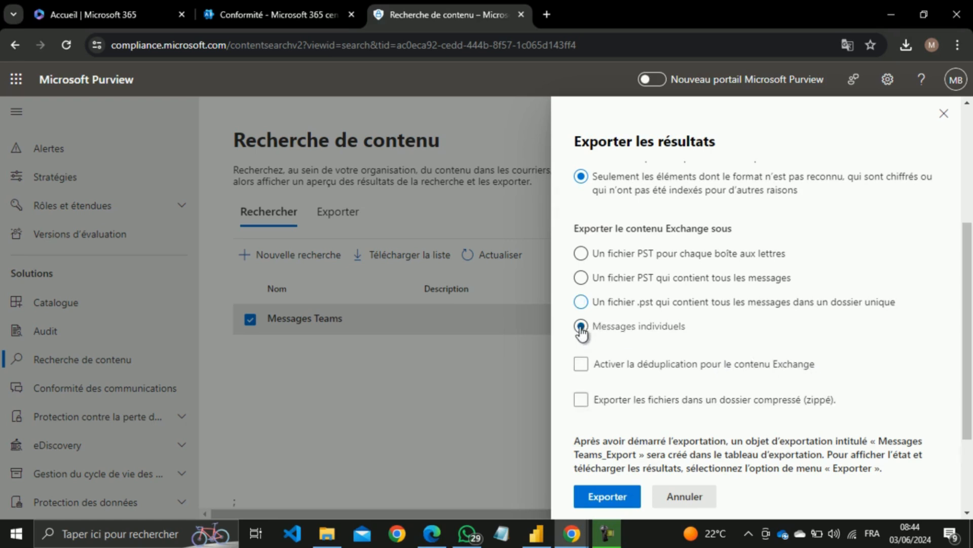
{"action": "scroll", "coordinate": [760, 334], "scroll_direction": "down", "scroll_amount": 2}
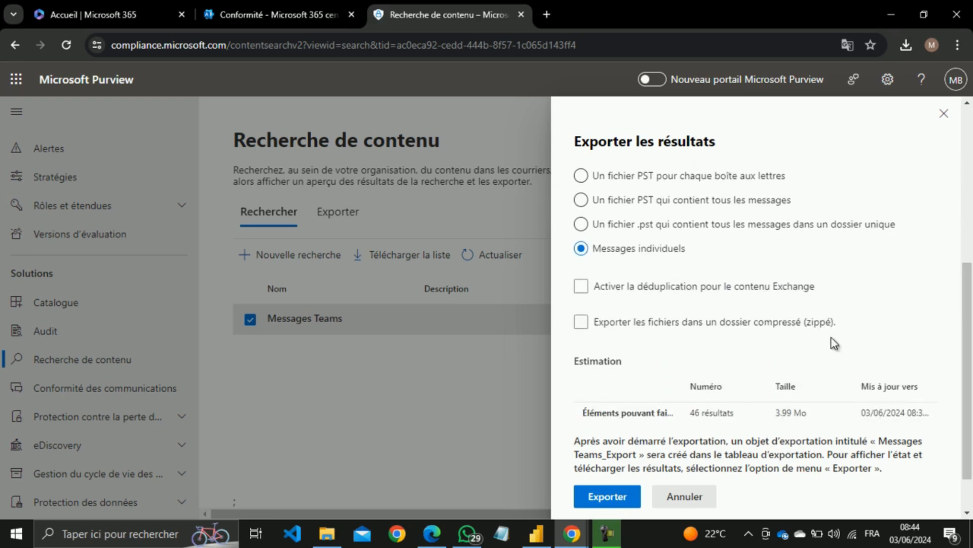
{"action": "left_click", "coordinate": [582, 324]}
{"action": "left_click", "coordinate": [764, 335]}
- Review the export estimate, then close the export settings and the Messages Teams details without exporting
{"action": "scroll", "coordinate": [970, 405], "scroll_direction": "down", "scroll_amount": 2}
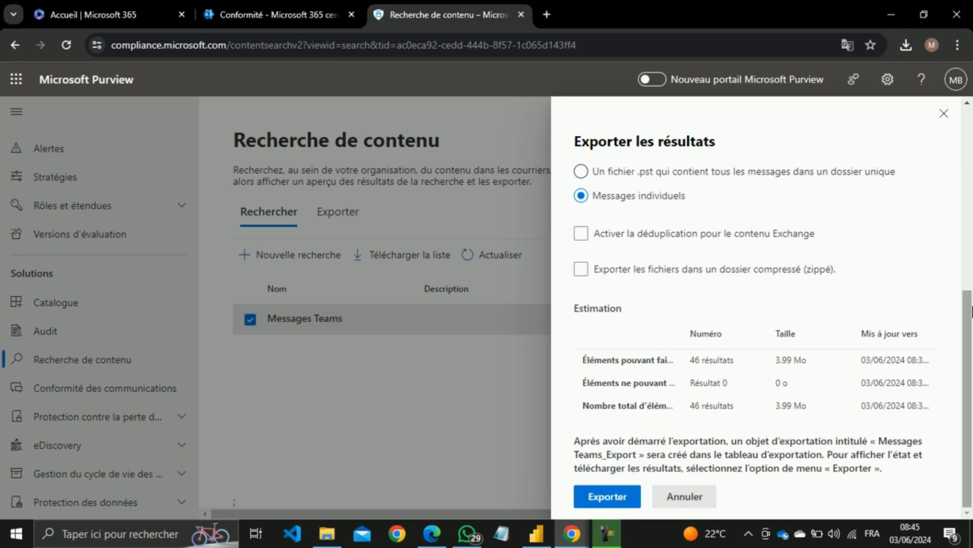
{"action": "left_click_drag", "start_coordinate": [970, 388], "coordinate": [969, 199]}
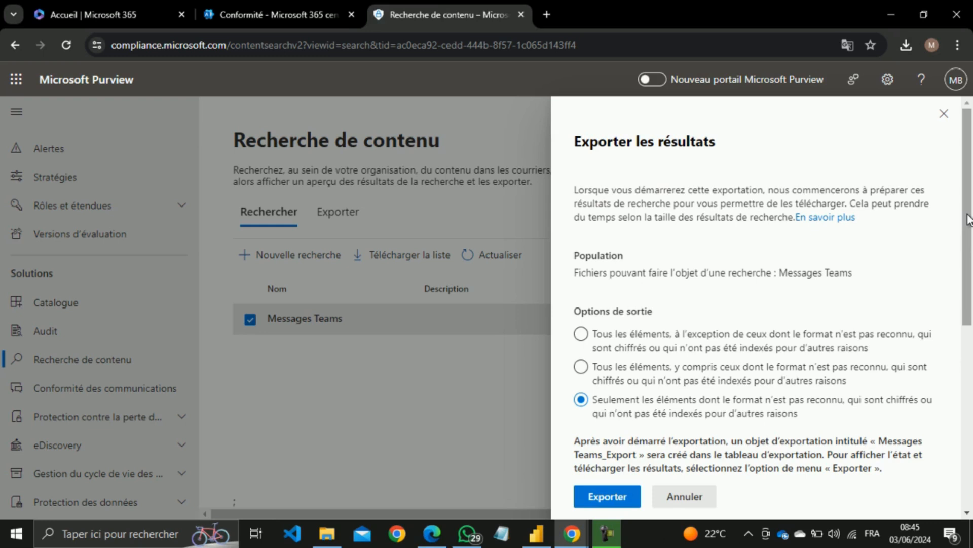
{"action": "left_click", "coordinate": [944, 114]}
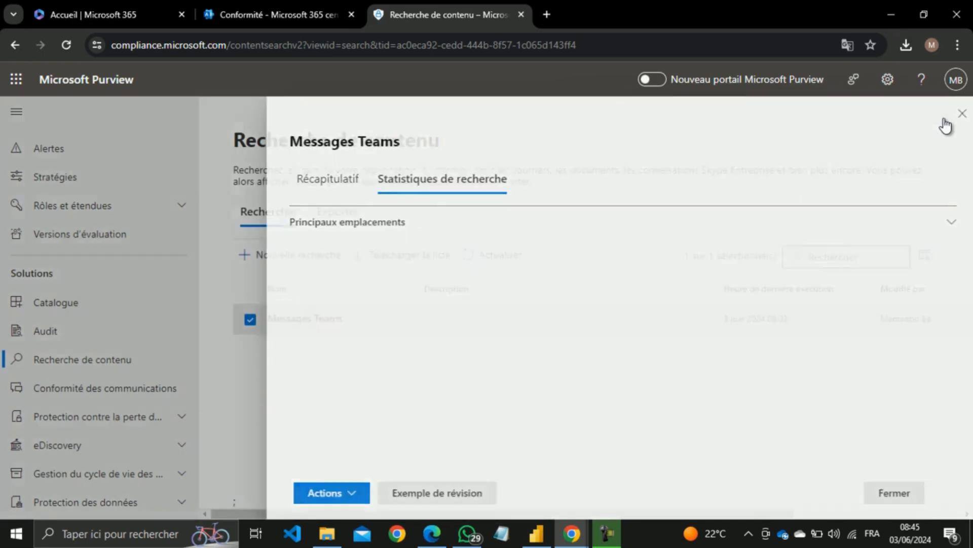
{"action": "left_click", "coordinate": [961, 116]}
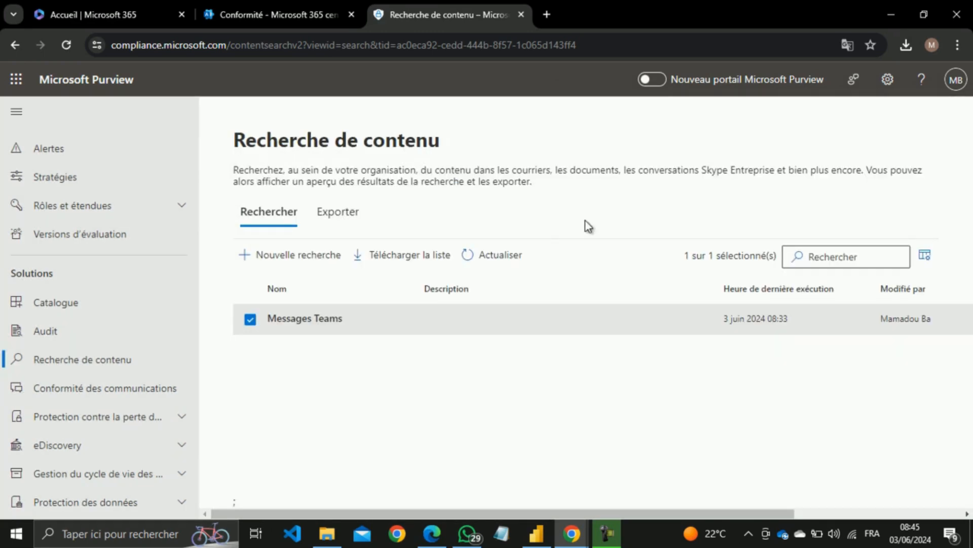
- Create a new content search named "Recherche contenu MS365"
{"action": "left_click", "coordinate": [287, 255]}
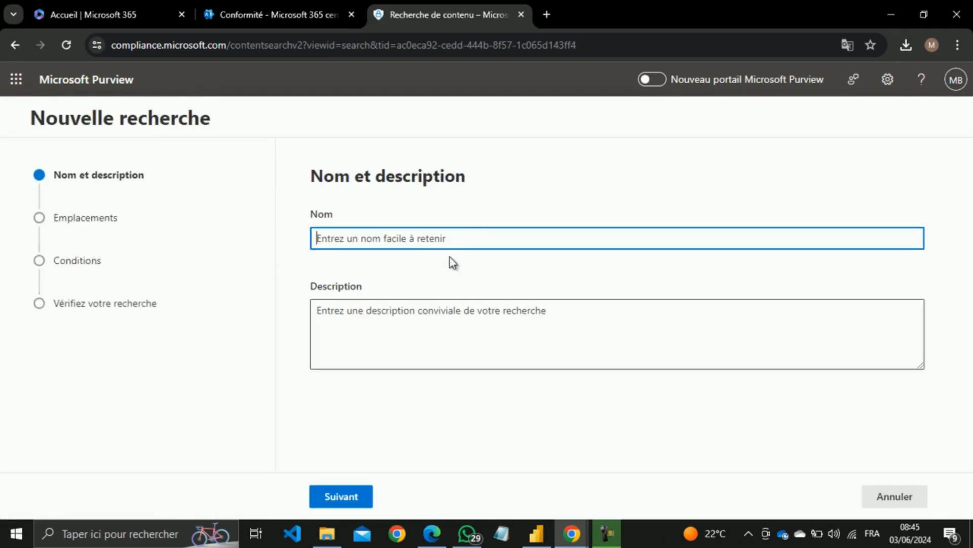
{"action": "type", "text": "Re"}
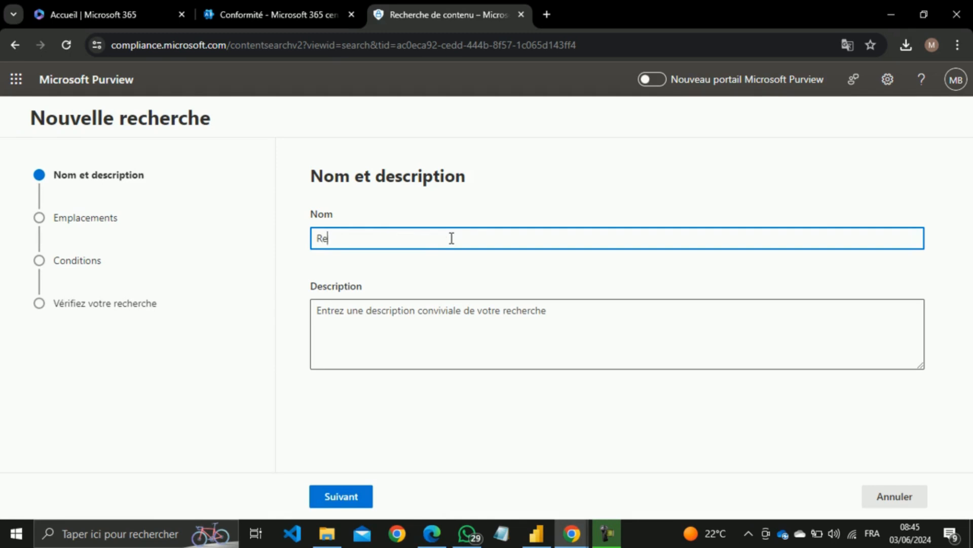
{"action": "type", "text": "cherche contenu MS365"}
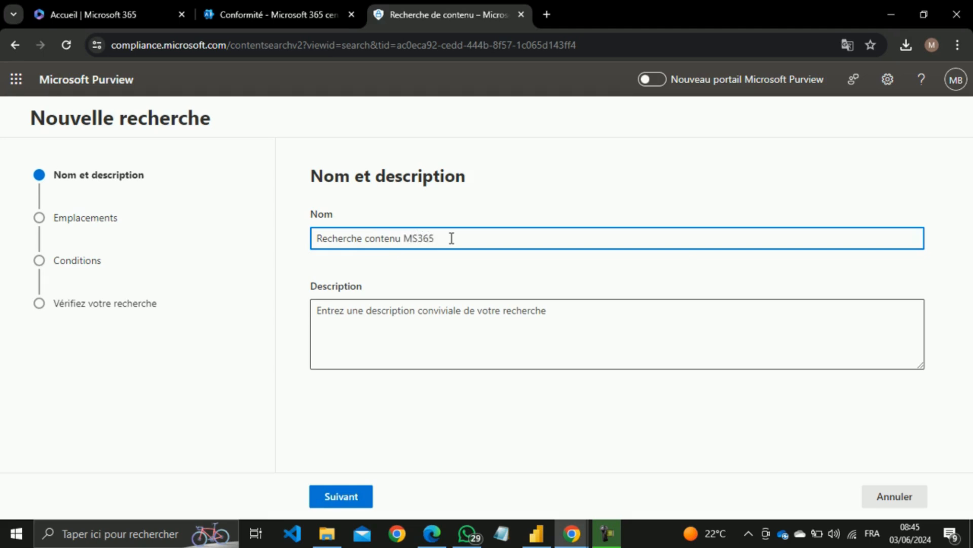
- Set the description to "Rechercher du contenu dans les emplacements Microsoft 365" and continue to the search locations
{"action": "key", "text": "ctrl+a"}
{"action": "key", "text": "ctrl+c"}
{"action": "key", "text": "Tab"}
{"action": "key", "text": "ctrl+v"}
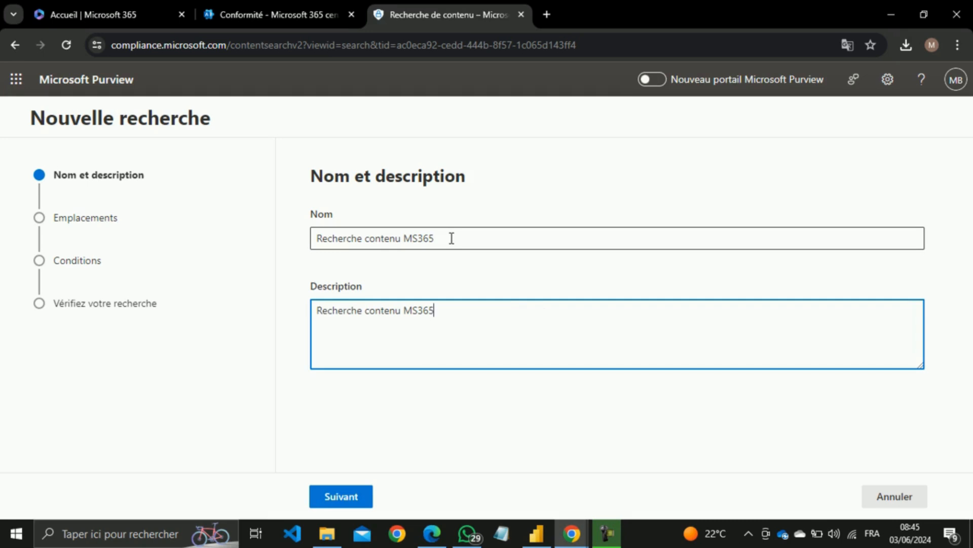
{"action": "left_click", "coordinate": [365, 310]}
{"action": "key", "text": "BackSpace"}
{"action": "type", "text": "r du contenu "}
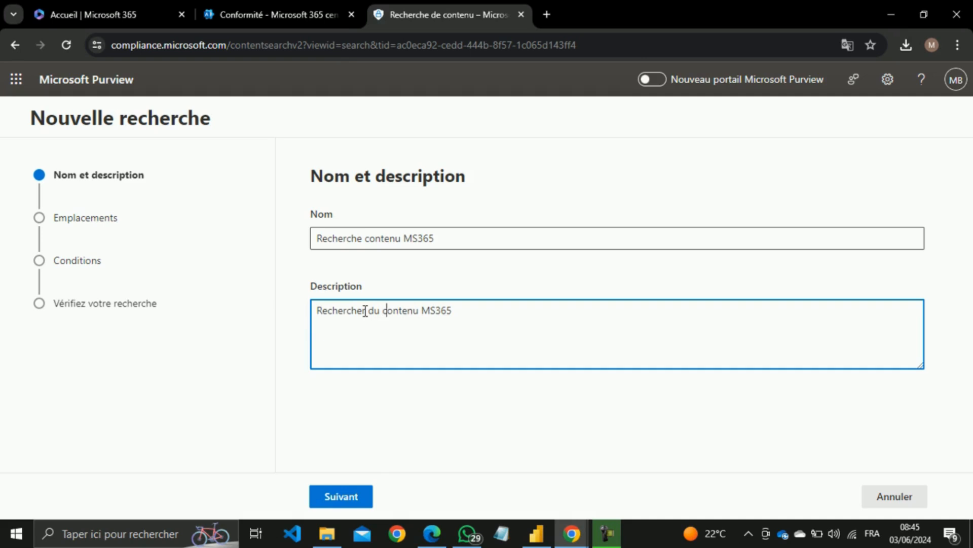
{"action": "type", "text": "dans les "}
{"action": "type", "text": "emplacement"}
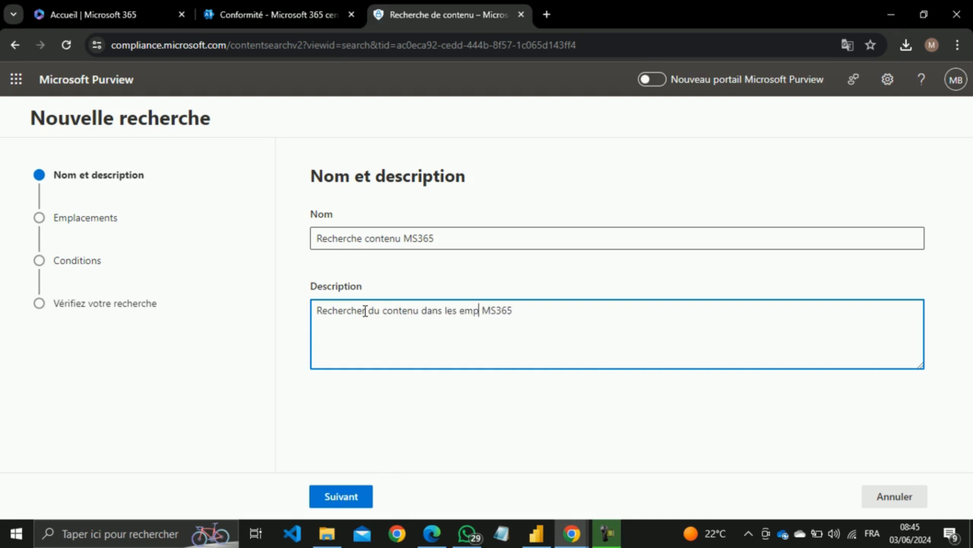
{"action": "type", "text": "s "}
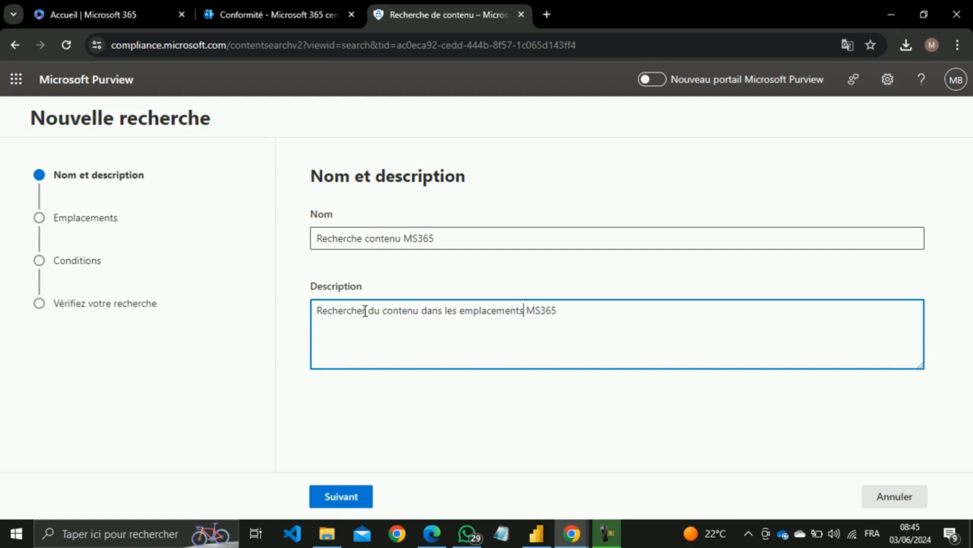
{"action": "type", "text": "Microsoft"}
{"action": "key", "text": "Delete"}
{"action": "left_click", "coordinate": [357, 502]}
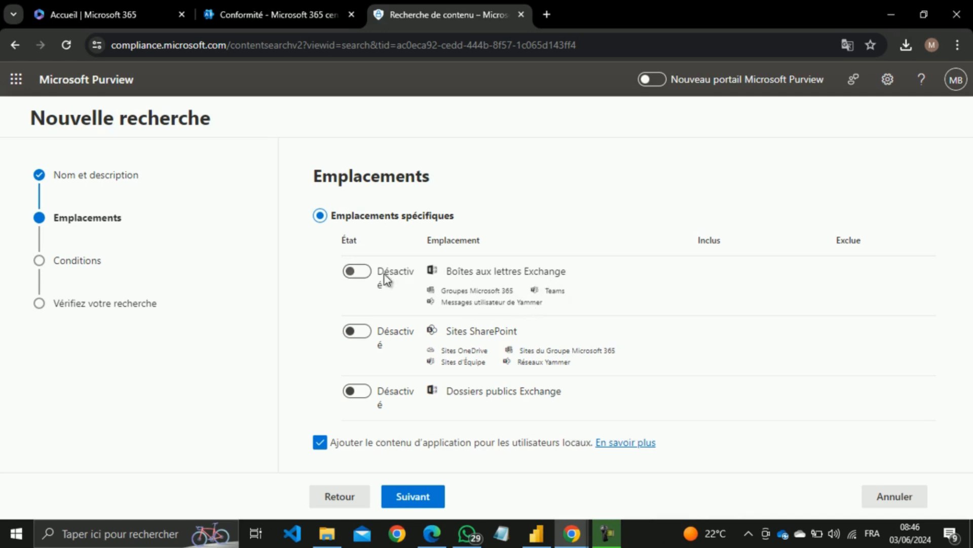
- Enable Exchange mailboxes as a search location and include only the first, sixth and eighth listed mailboxes
{"action": "left_click", "coordinate": [361, 273]}
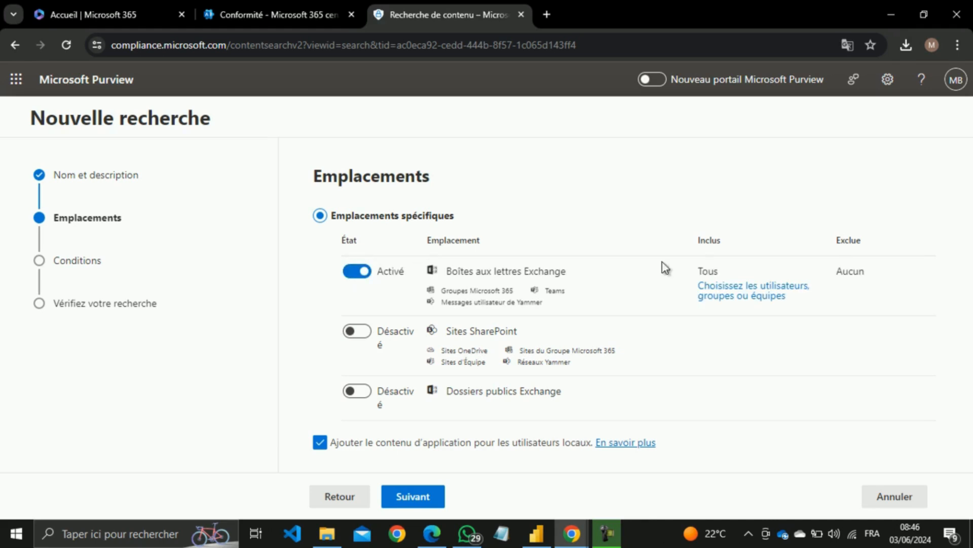
{"action": "left_click", "coordinate": [762, 297]}
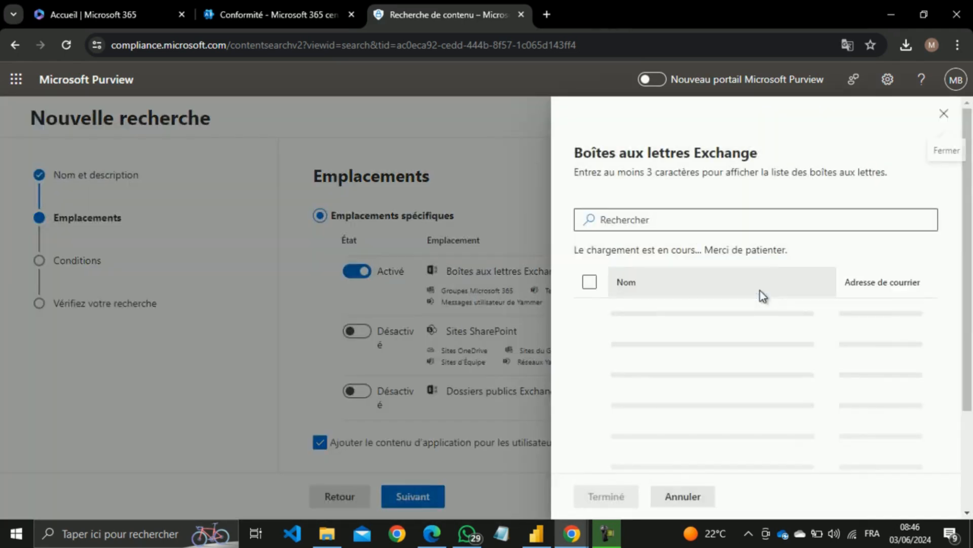
{"action": "mouse_move", "coordinate": [971, 268]}
{"action": "left_mouse_down"}
{"action": "mouse_move", "coordinate": [971, 351]}
{"action": "mouse_move", "coordinate": [971, 274]}
{"action": "left_mouse_up"}
{"action": "left_click", "coordinate": [590, 313]}
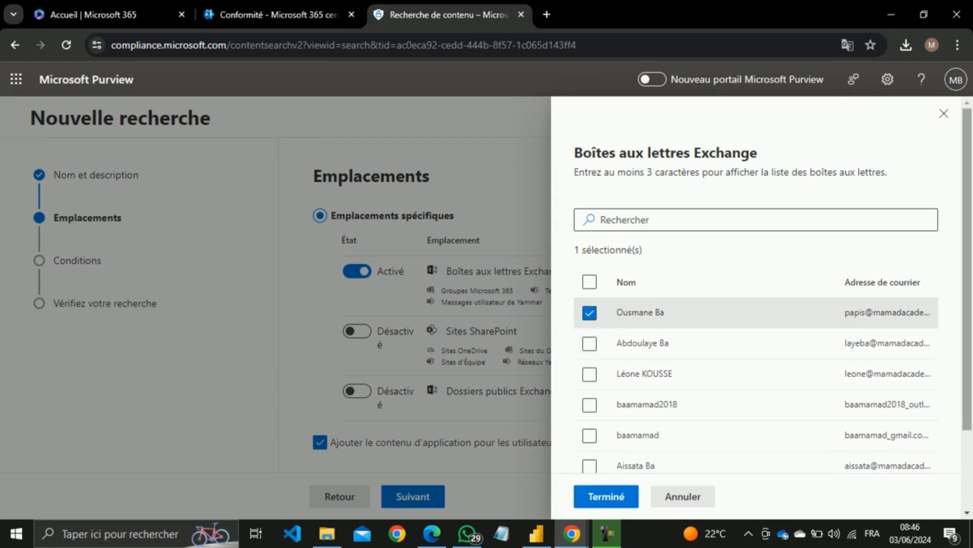
{"action": "scroll", "coordinate": [603, 363], "scroll_direction": "down", "scroll_amount": 2}
{"action": "left_click", "coordinate": [589, 365]}
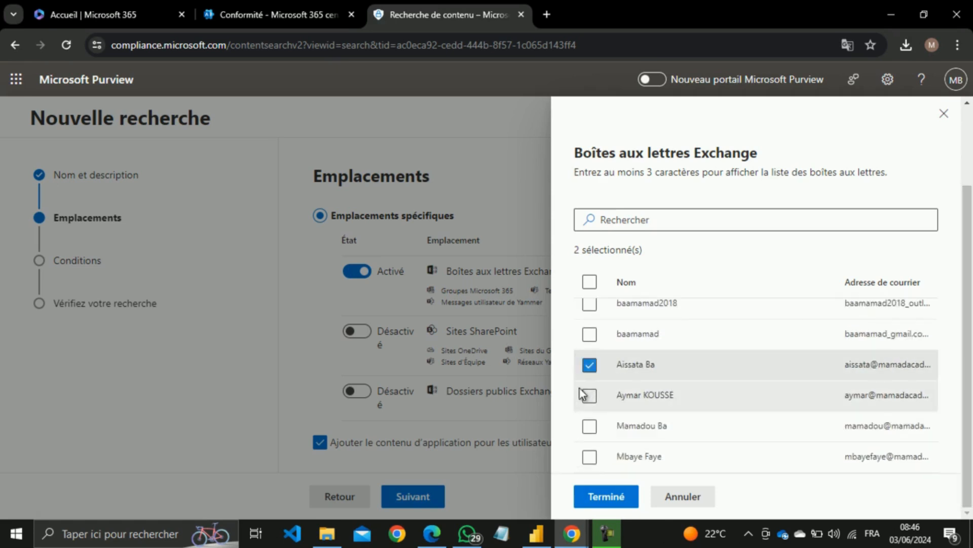
{"action": "left_click", "coordinate": [589, 427]}
{"action": "left_click", "coordinate": [607, 497]}
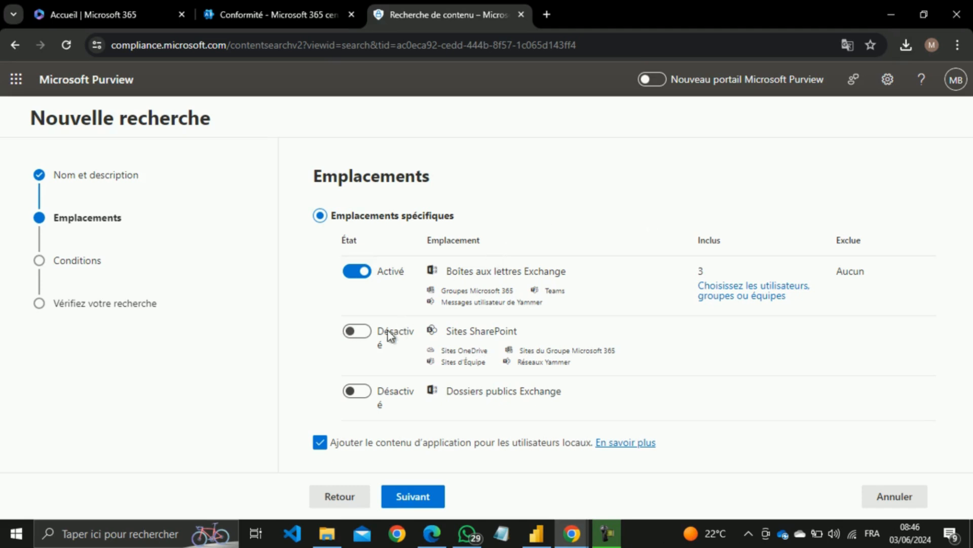
- Enable SharePoint sites as a search location for all sites and continue to the search conditions
{"action": "left_click", "coordinate": [364, 333]}
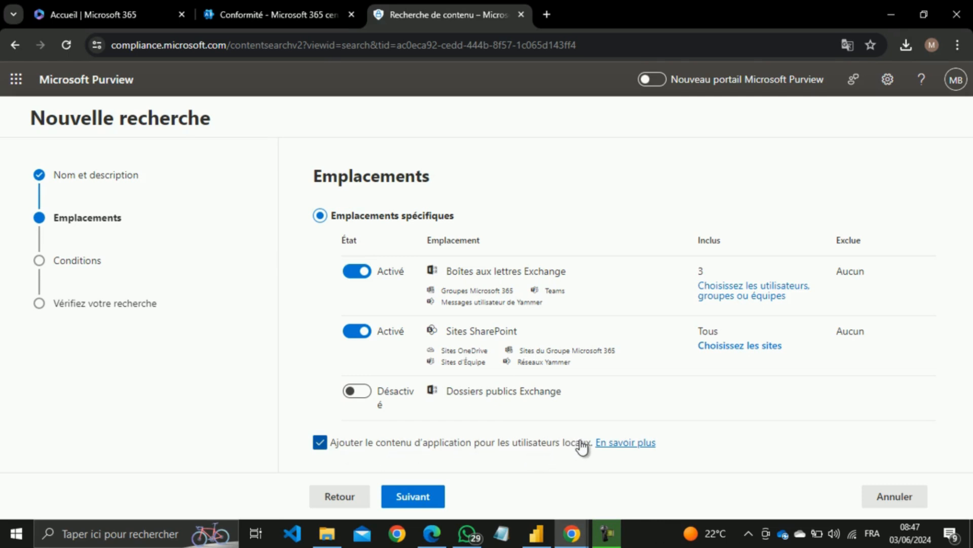
{"action": "left_click", "coordinate": [415, 499]}
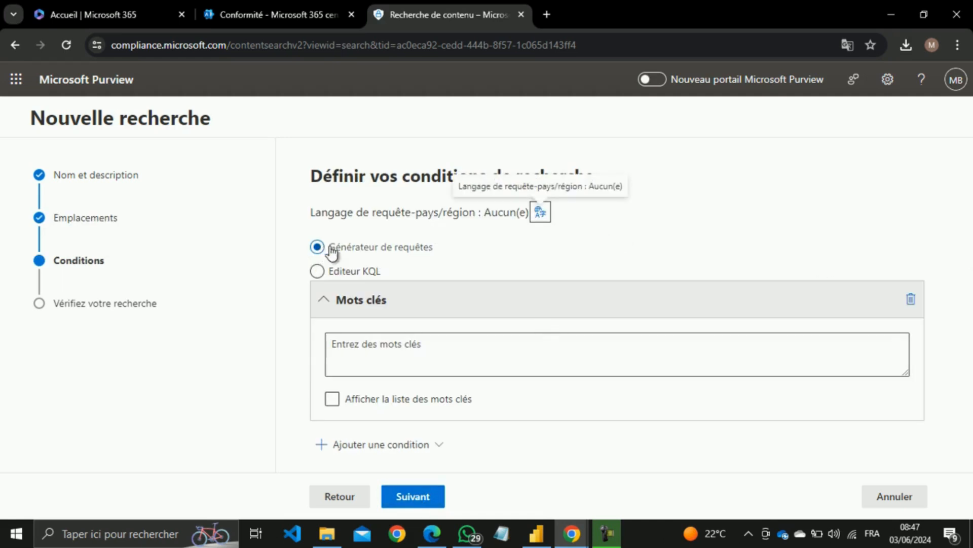
- Add an Expéditeur condition with the operator "Est égal à un(e)" and choose the fifth suggested user as the sender
{"action": "left_click", "coordinate": [398, 353]}
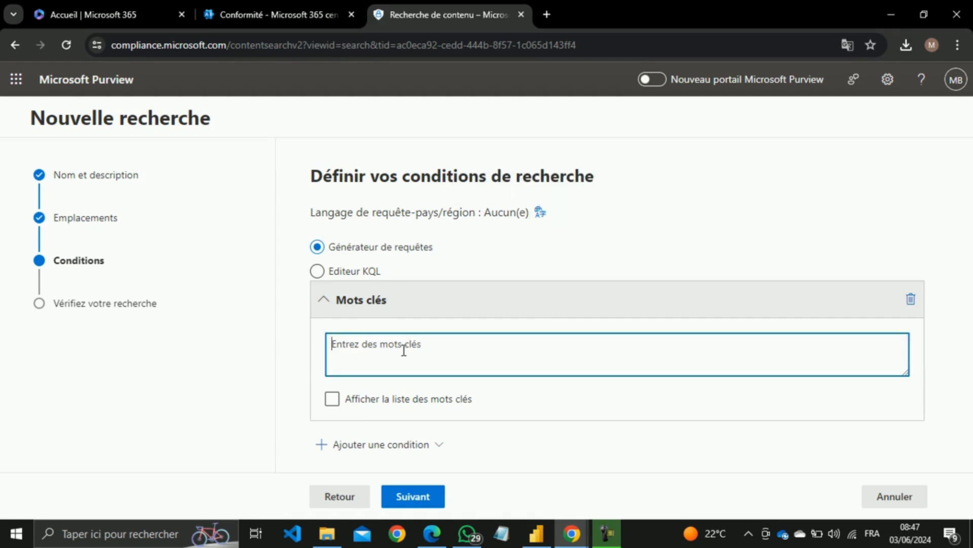
{"action": "left_click", "coordinate": [435, 445]}
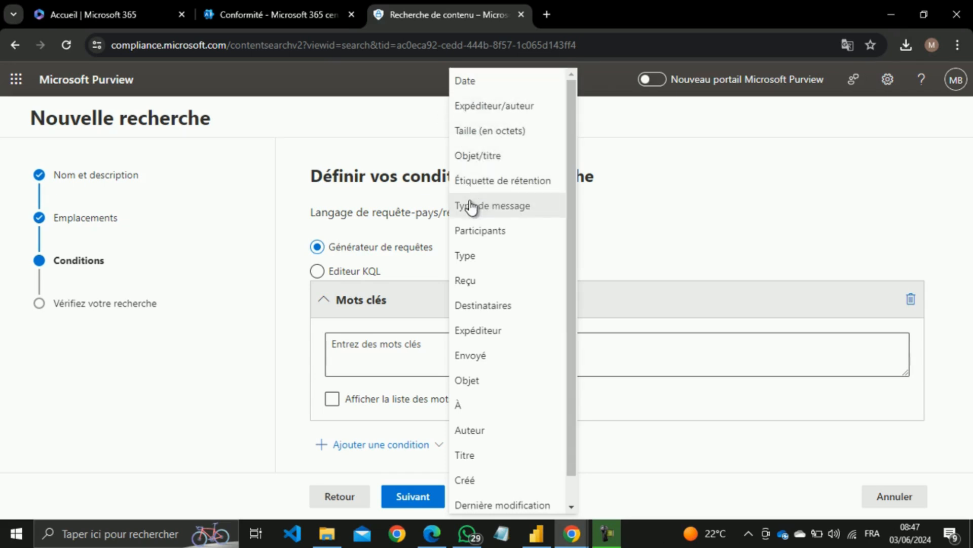
{"action": "left_click_drag", "start_coordinate": [574, 251], "coordinate": [579, 310]}
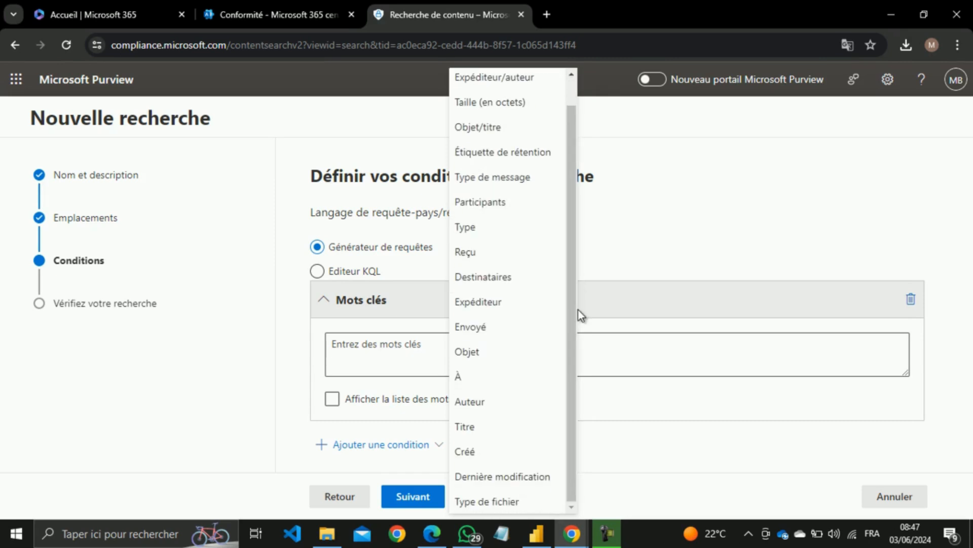
{"action": "left_click", "coordinate": [473, 304]}
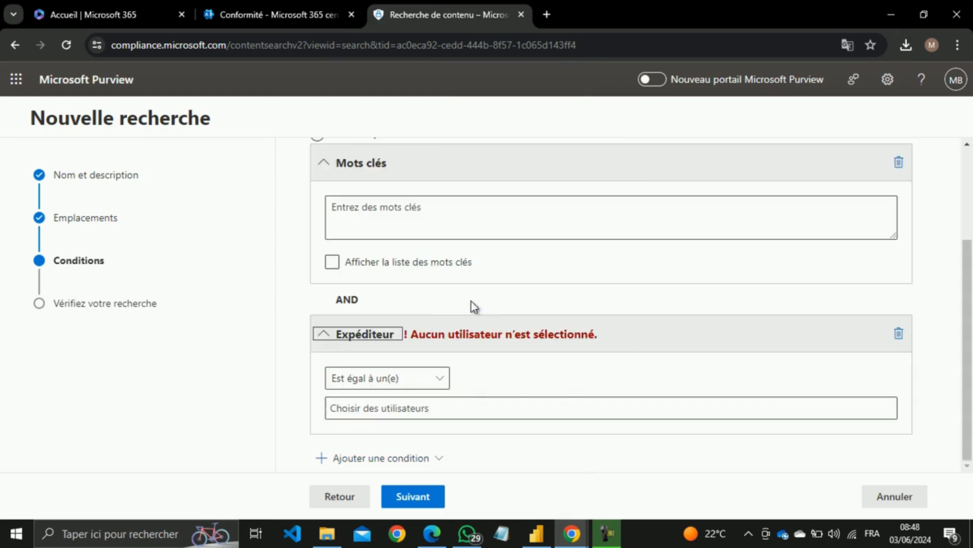
{"action": "left_click", "coordinate": [404, 409]}
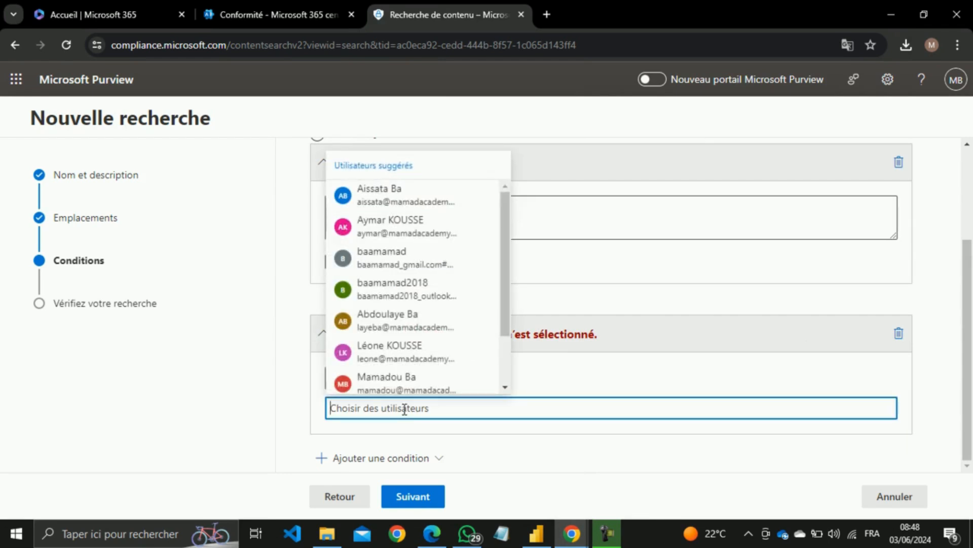
{"action": "type", "text": "Abdou"}
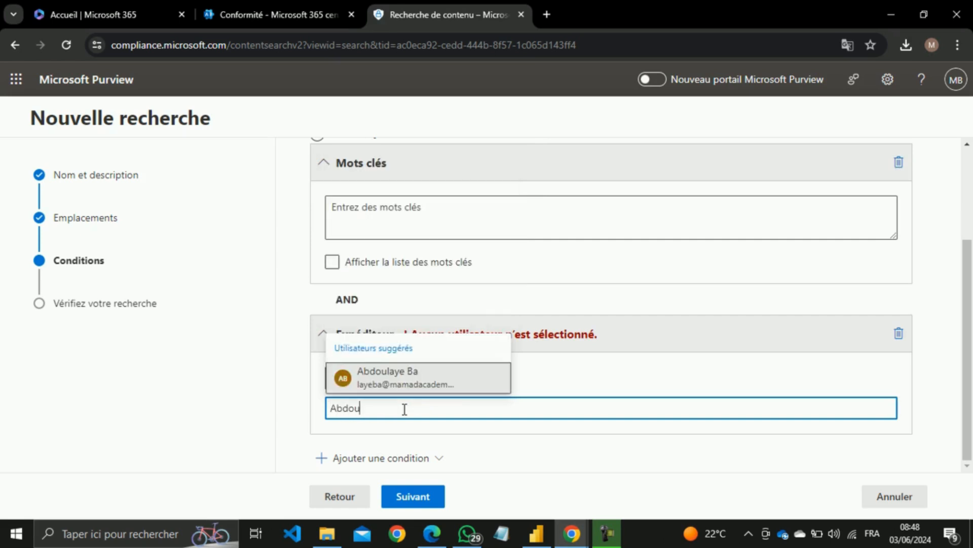
{"action": "left_click", "coordinate": [418, 390]}
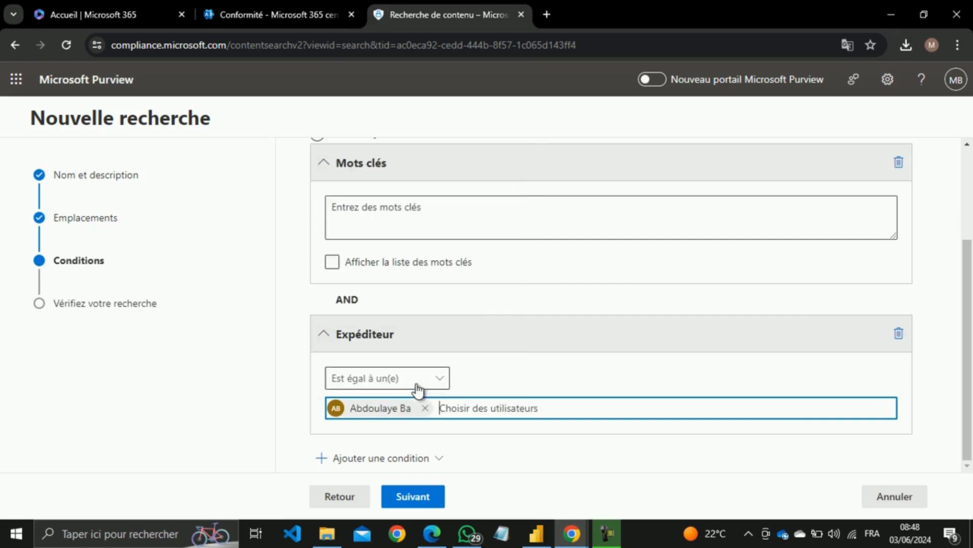
- Add a Destinataires condition equal to the eighth suggested user and continue to the search review
{"action": "left_click", "coordinate": [438, 459]}
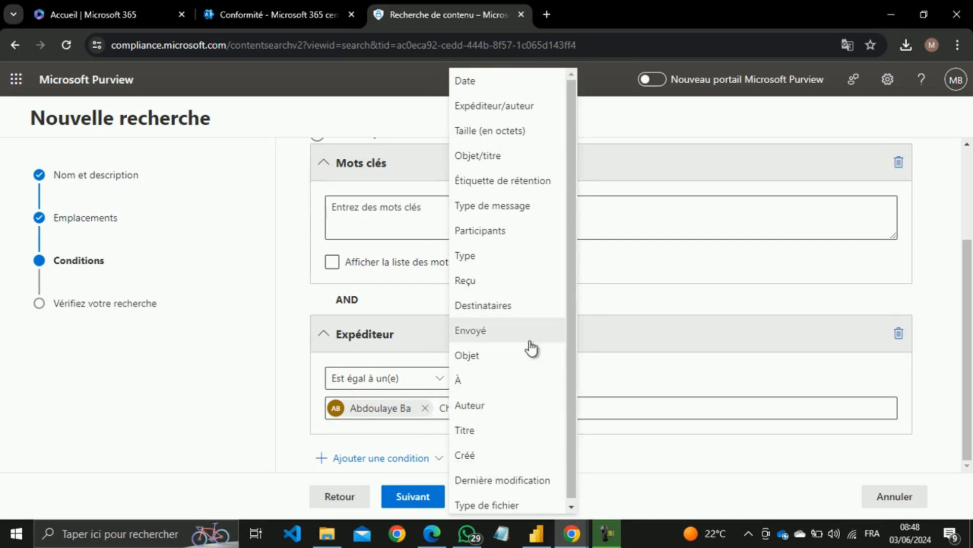
{"action": "left_click", "coordinate": [501, 307]}
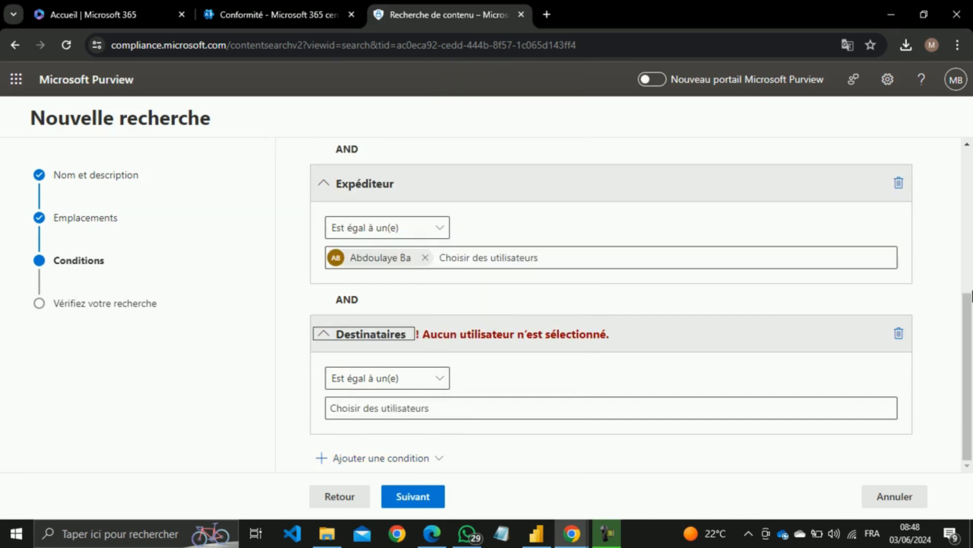
{"action": "left_click", "coordinate": [487, 408]}
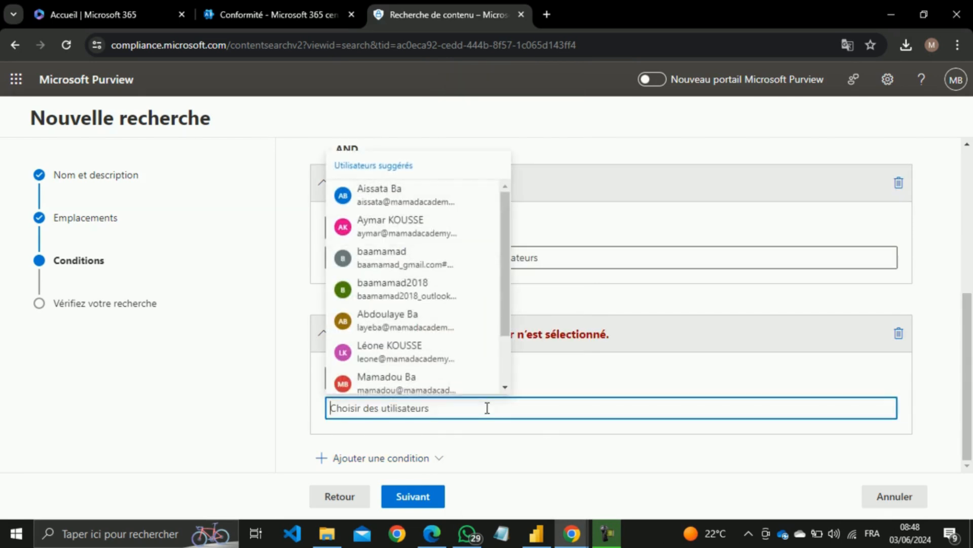
{"action": "left_click_drag", "start_coordinate": [507, 315], "coordinate": [509, 373]}
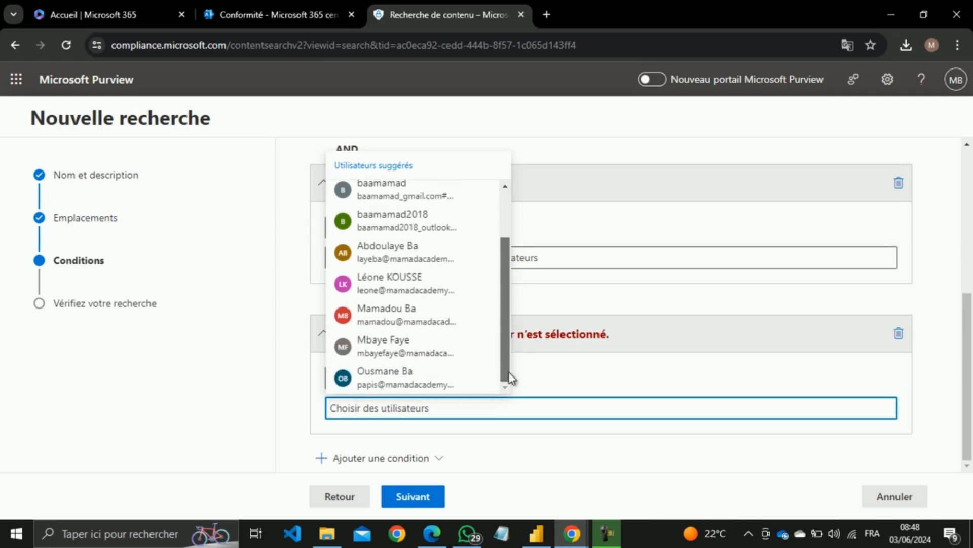
{"action": "left_click", "coordinate": [396, 346]}
{"action": "mouse_move", "coordinate": [972, 361]}
{"action": "left_mouse_down"}
{"action": "mouse_move", "coordinate": [972, 377]}
{"action": "mouse_move", "coordinate": [972, 343]}
{"action": "mouse_move", "coordinate": [970, 378]}
{"action": "left_mouse_up"}
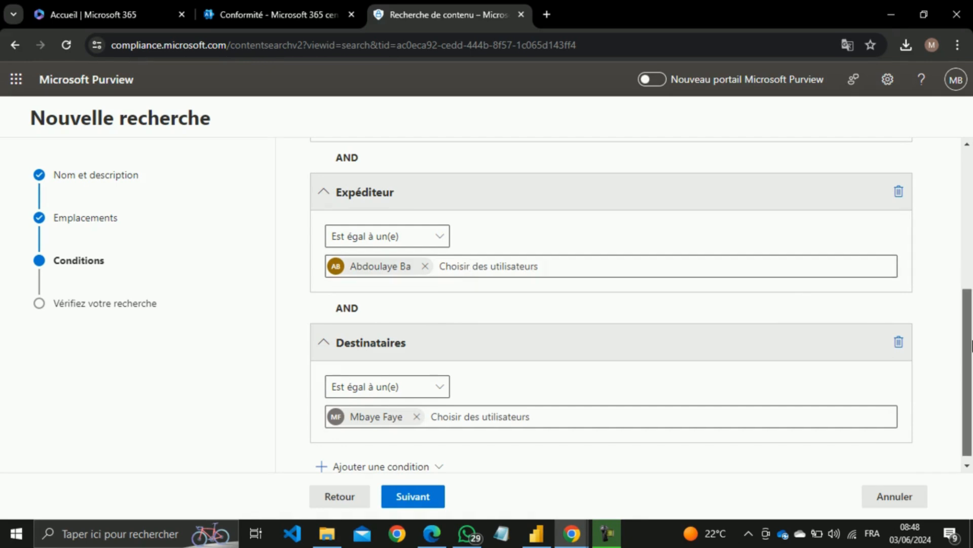
{"action": "scroll", "coordinate": [971, 334], "scroll_direction": "up", "scroll_amount": 1}
{"action": "scroll", "coordinate": [971, 334], "scroll_direction": "down", "scroll_amount": 1}
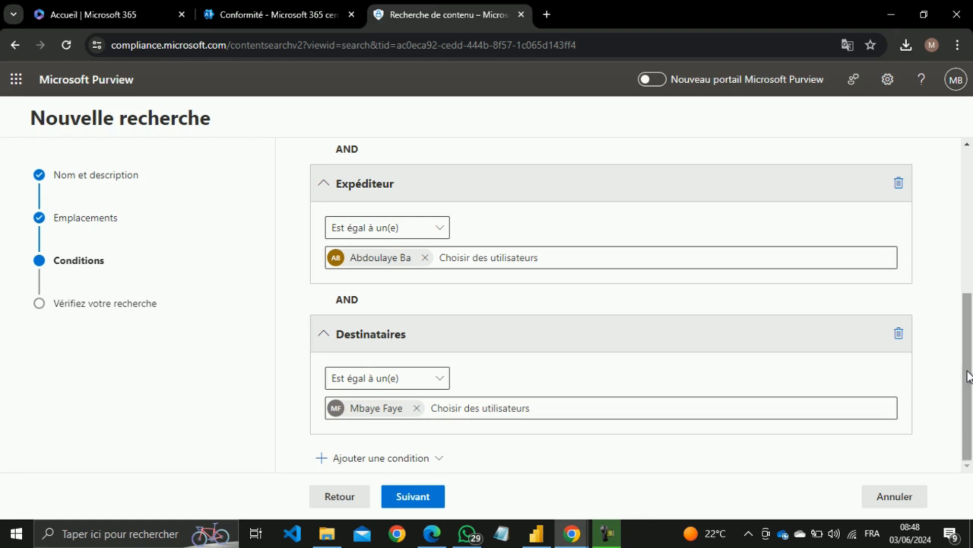
{"action": "left_click_drag", "start_coordinate": [968, 360], "coordinate": [968, 360]}
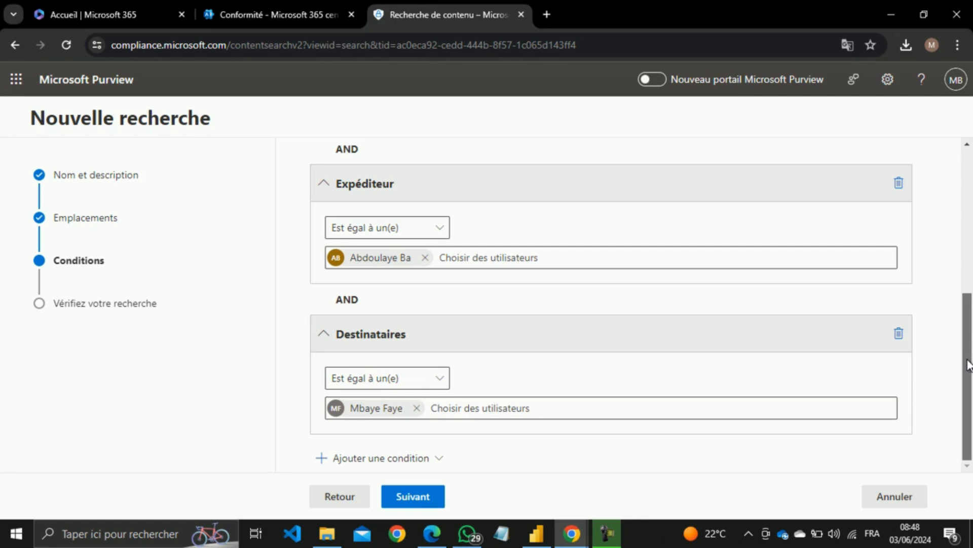
{"action": "left_click_drag", "start_coordinate": [967, 364], "coordinate": [968, 364]}
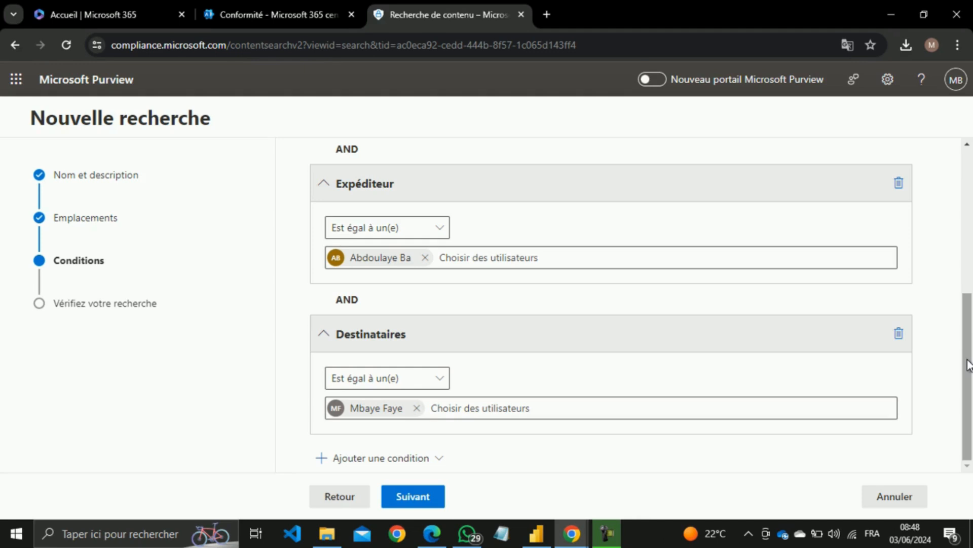
{"action": "left_click", "coordinate": [417, 499]}
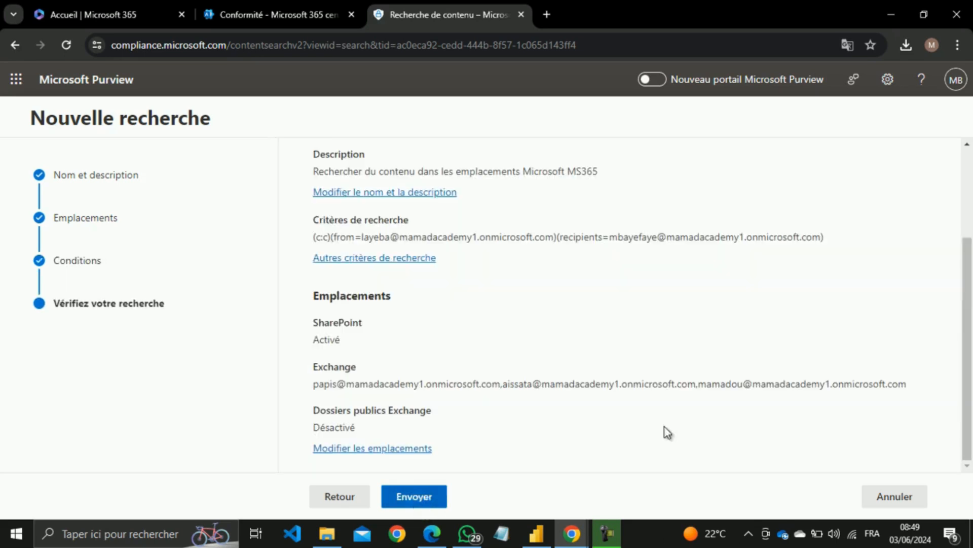
- Review the name, criteria and locations of the new search, then submit it and return to the content search list
{"action": "left_click_drag", "start_coordinate": [968, 417], "coordinate": [971, 264]}
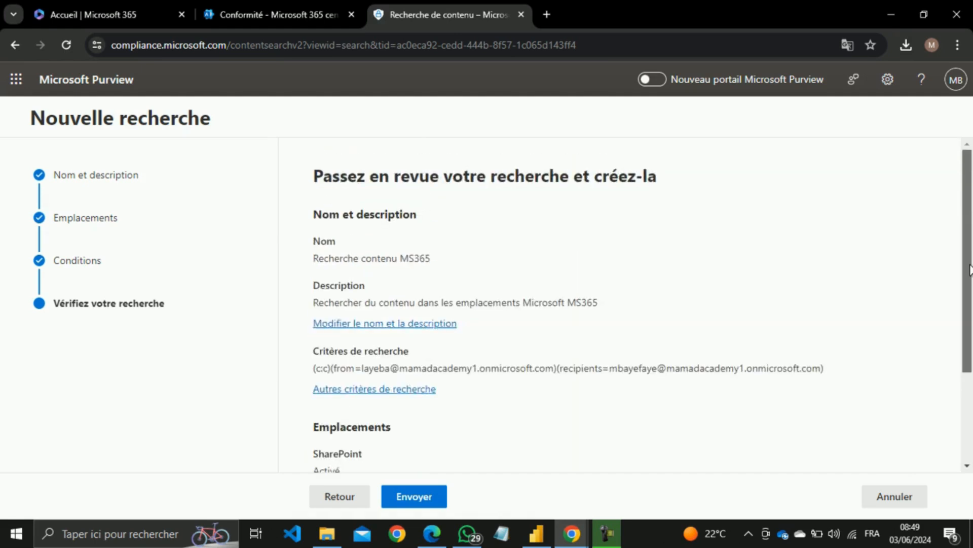
{"action": "left_click_drag", "start_coordinate": [971, 268], "coordinate": [971, 440]}
{"action": "scroll", "coordinate": [970, 375], "scroll_direction": "up", "scroll_amount": 2}
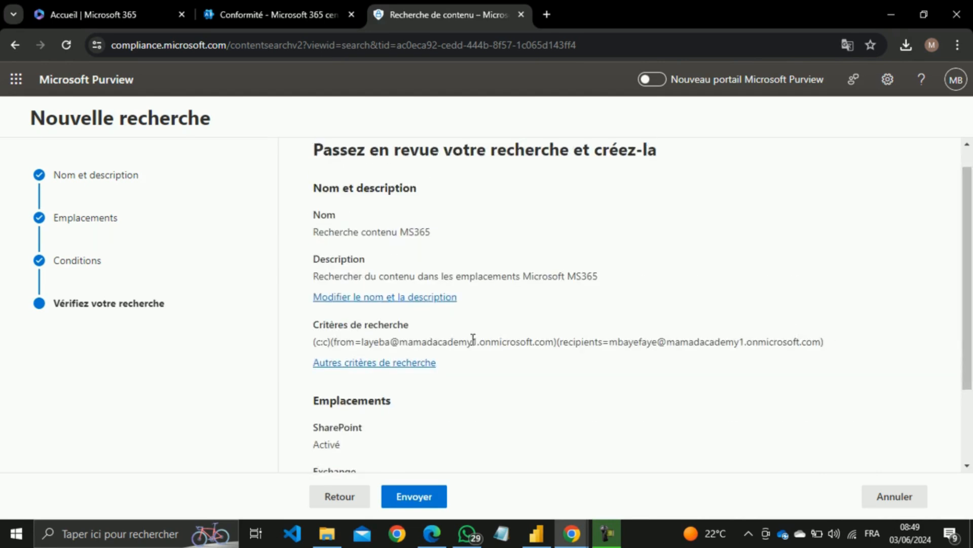
{"action": "scroll", "coordinate": [483, 306], "scroll_direction": "down", "scroll_amount": 2}
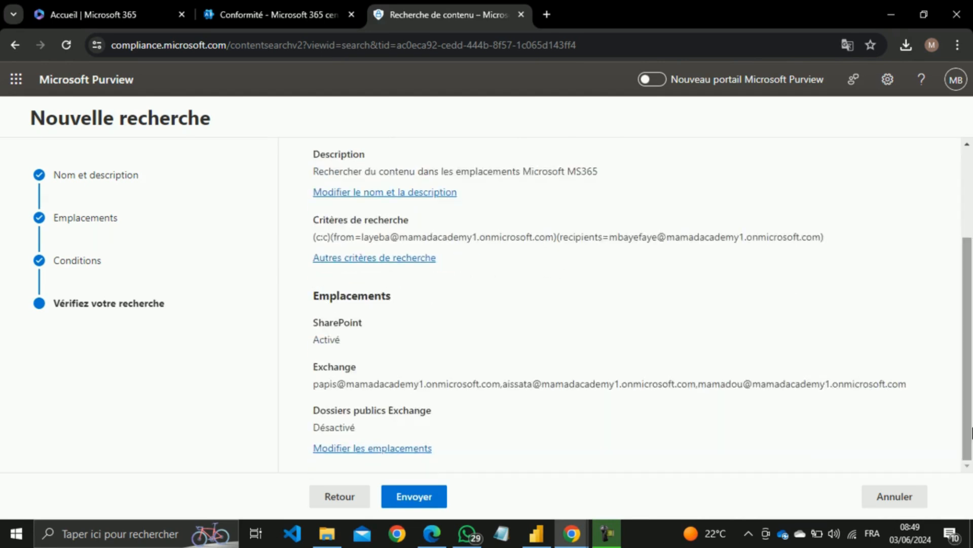
{"action": "left_click", "coordinate": [413, 503]}
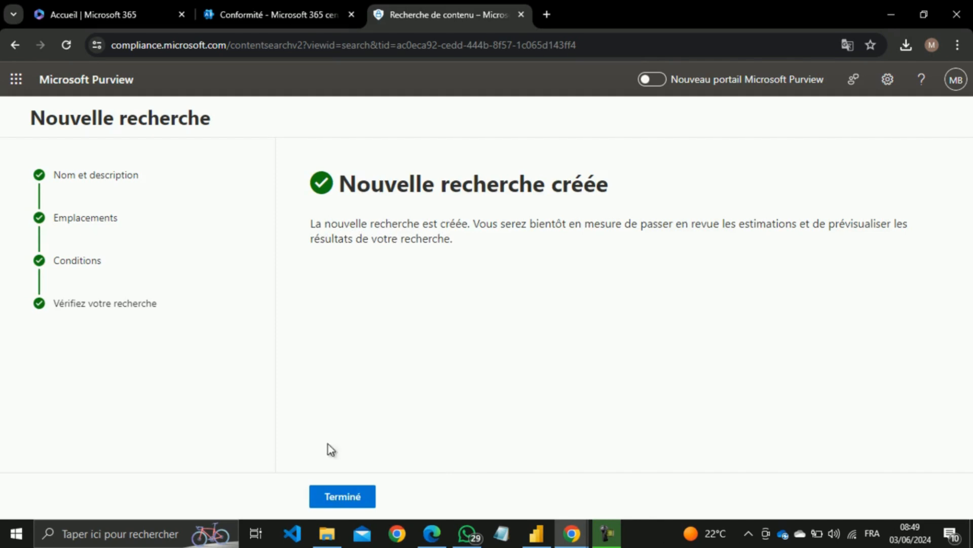
{"action": "left_click", "coordinate": [342, 497]}
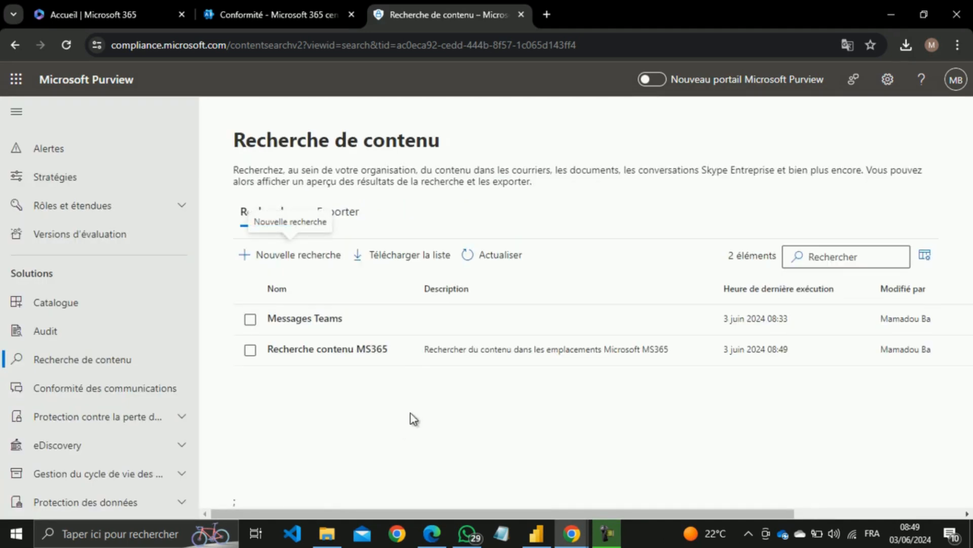